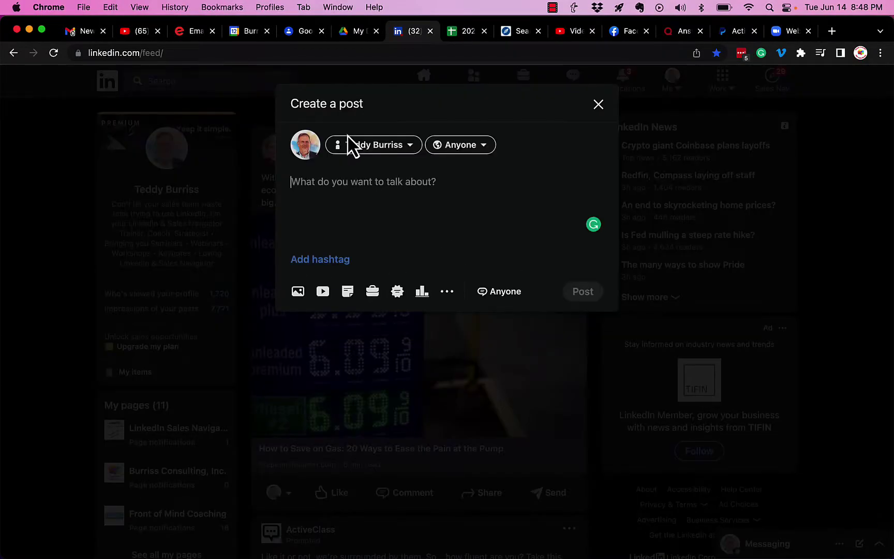
Publish a #testing post with the audience left as Anyone
{"action": "left_click", "coordinate": [434, 187]}
{"action": "left_click", "coordinate": [487, 160]}
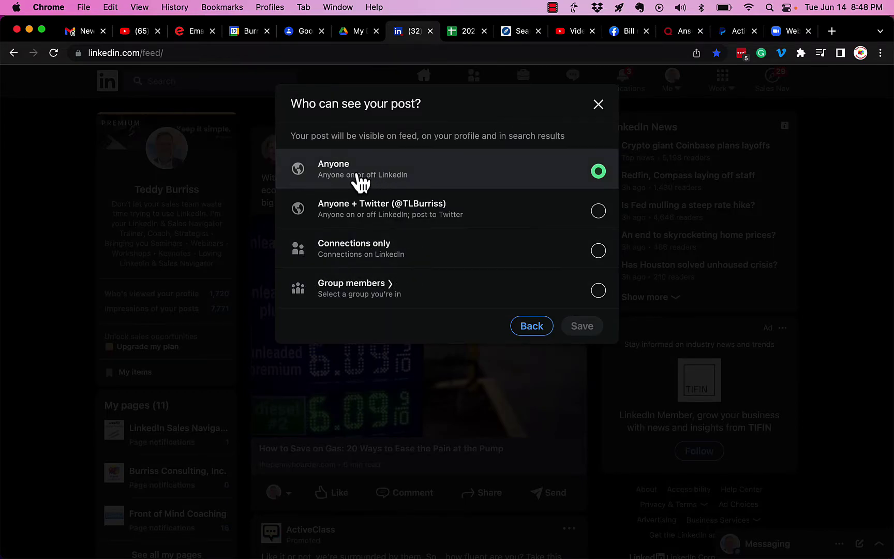
{"action": "left_click", "coordinate": [533, 326]}
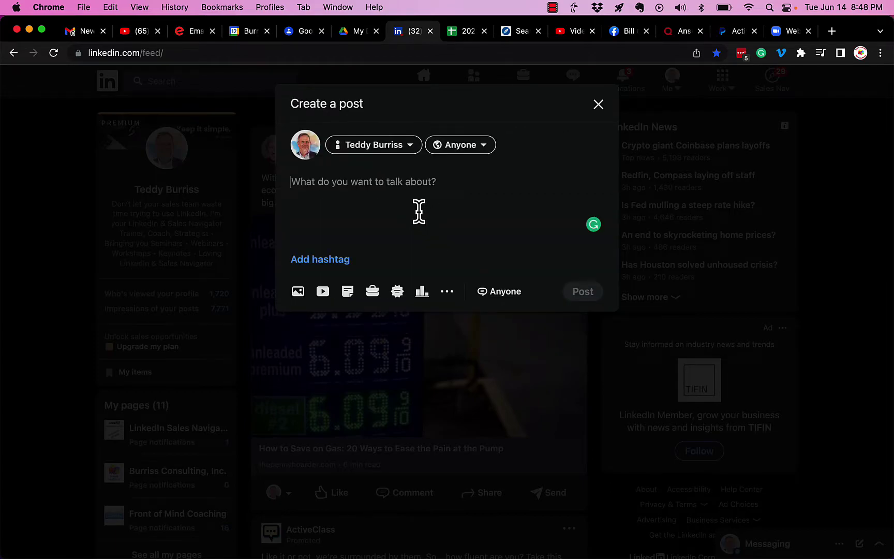
{"action": "type", "text": "#testing"}
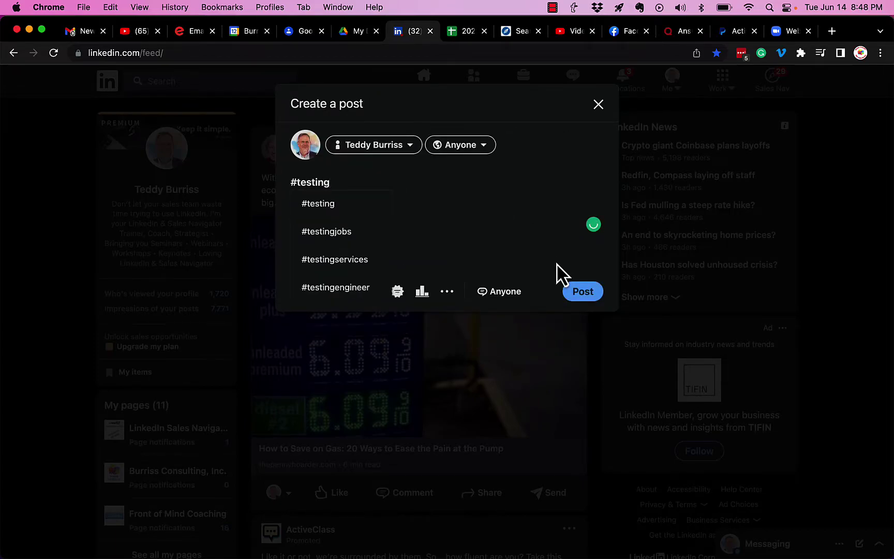
{"action": "left_click", "coordinate": [583, 291]}
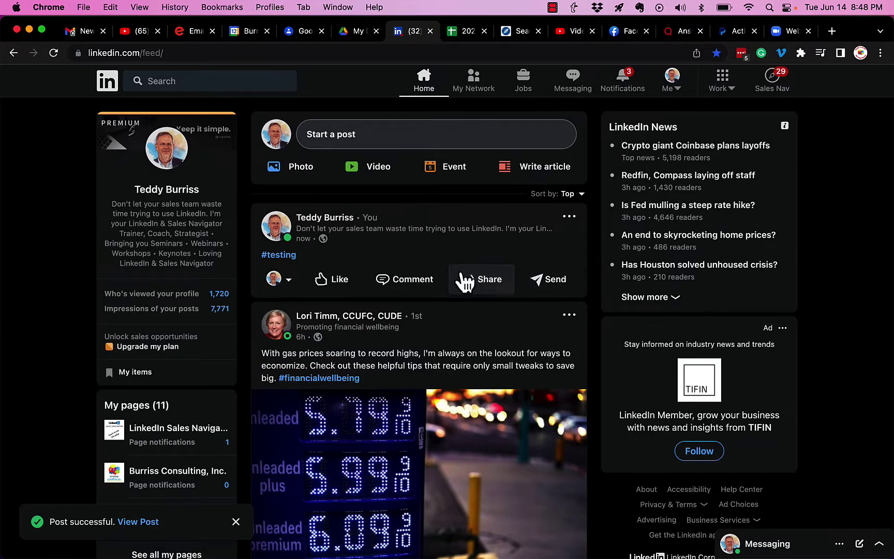
Delete the public #testing post from the feed
{"action": "left_click", "coordinate": [569, 216]}
{"action": "left_click", "coordinate": [418, 385]}
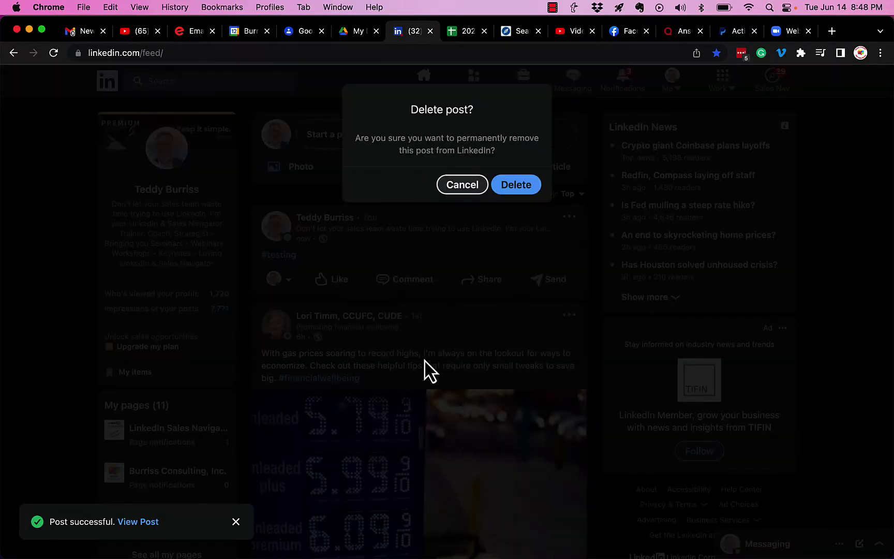
{"action": "left_click", "coordinate": [515, 184]}
Publish a new '#testing to Connections only' post visible only to Connections
{"action": "left_click", "coordinate": [396, 134]}
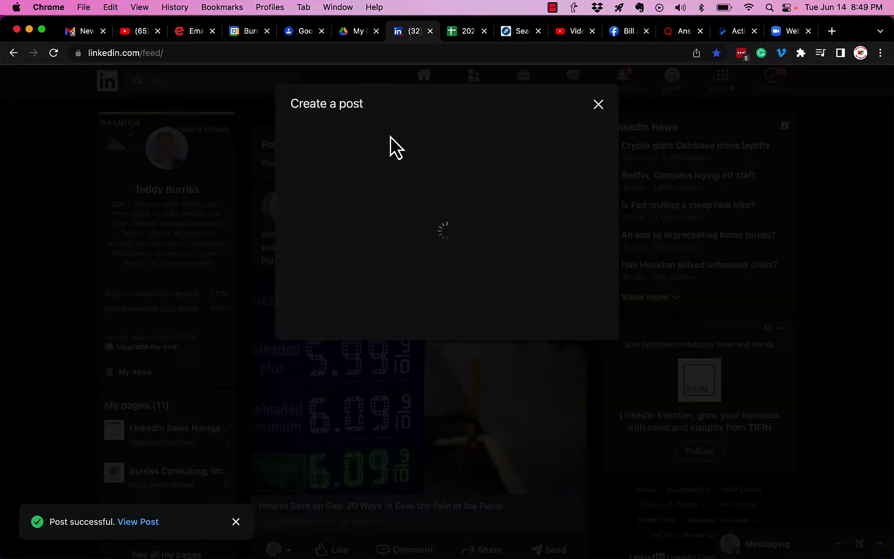
{"action": "type", "text": "#testin"}
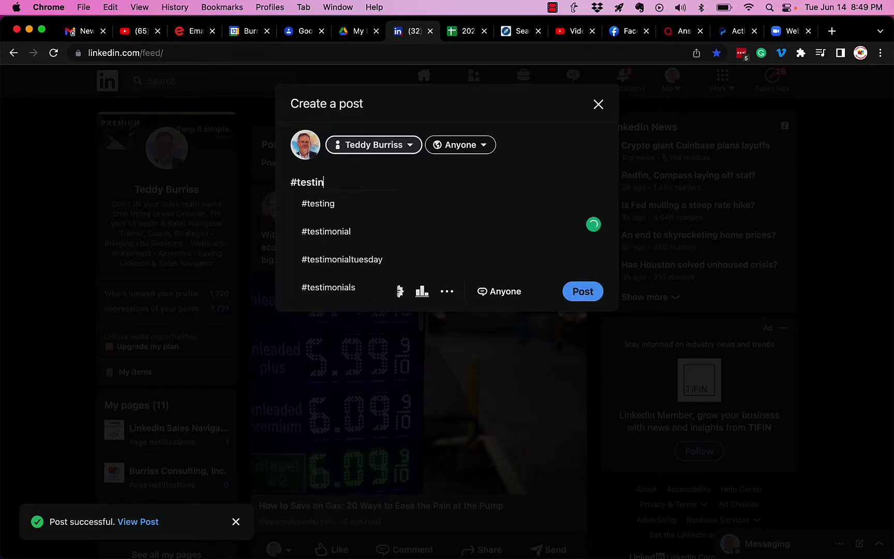
{"action": "type", "text": "g to Connections only"}
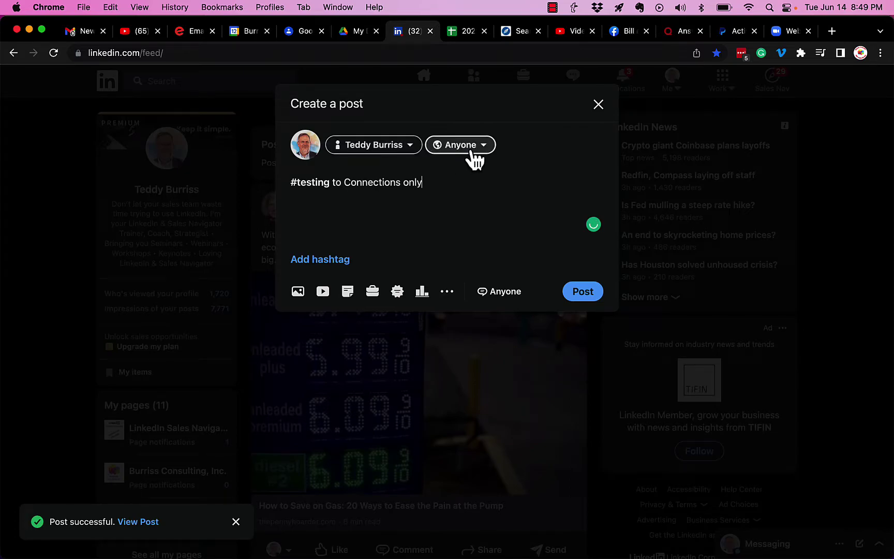
{"action": "left_click", "coordinate": [460, 145]}
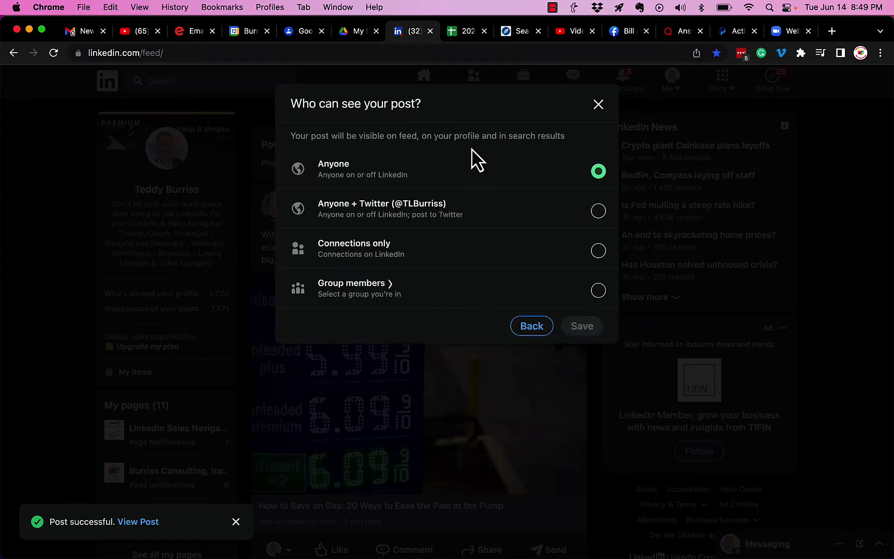
{"action": "left_click", "coordinate": [341, 251]}
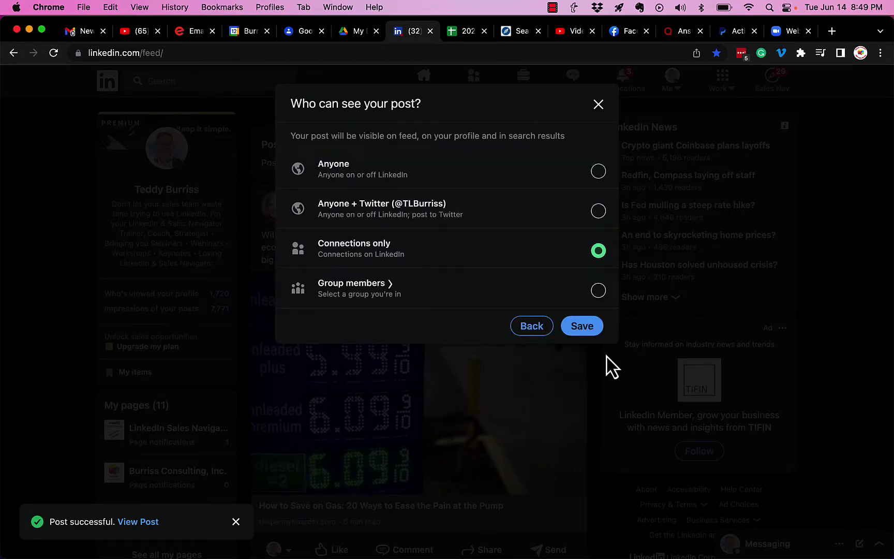
{"action": "left_click", "coordinate": [582, 326]}
{"action": "left_click", "coordinate": [583, 292]}
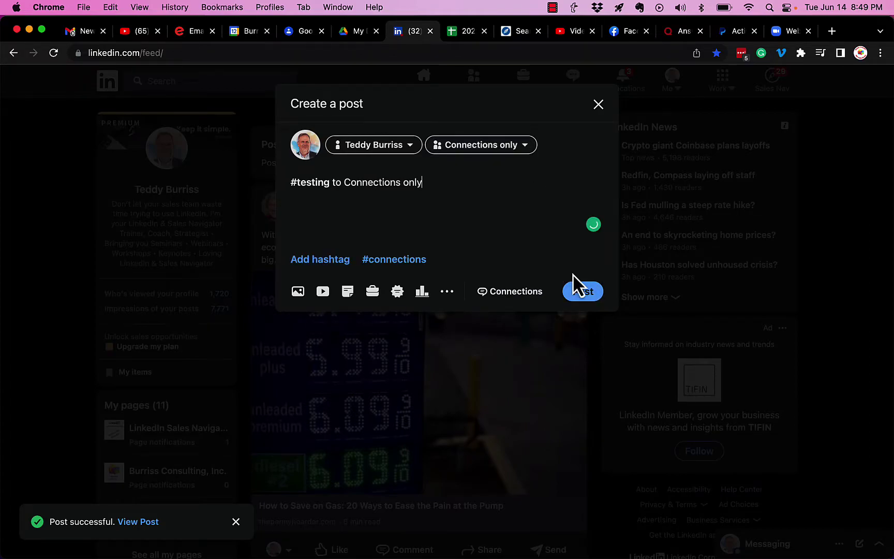
{"action": "left_click", "coordinate": [584, 297]}
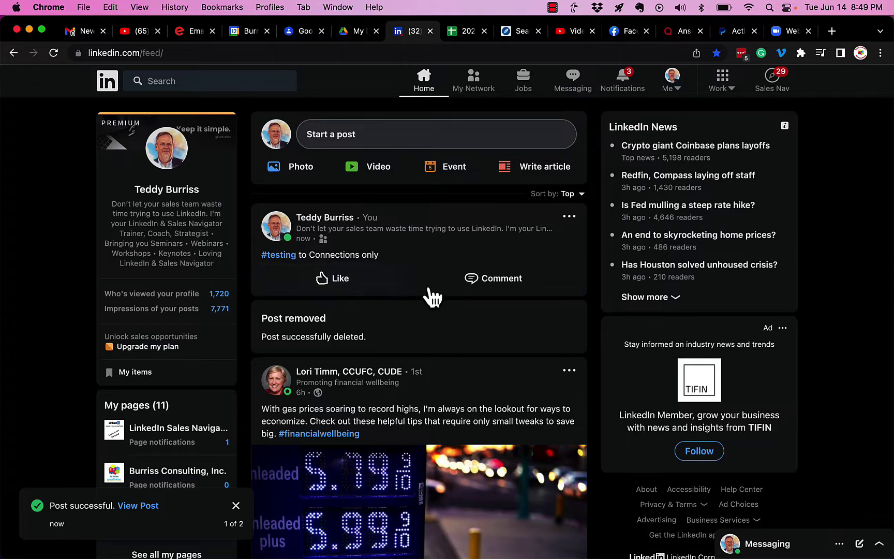
Delete the connections-only #testing post
{"action": "left_click", "coordinate": [569, 217]}
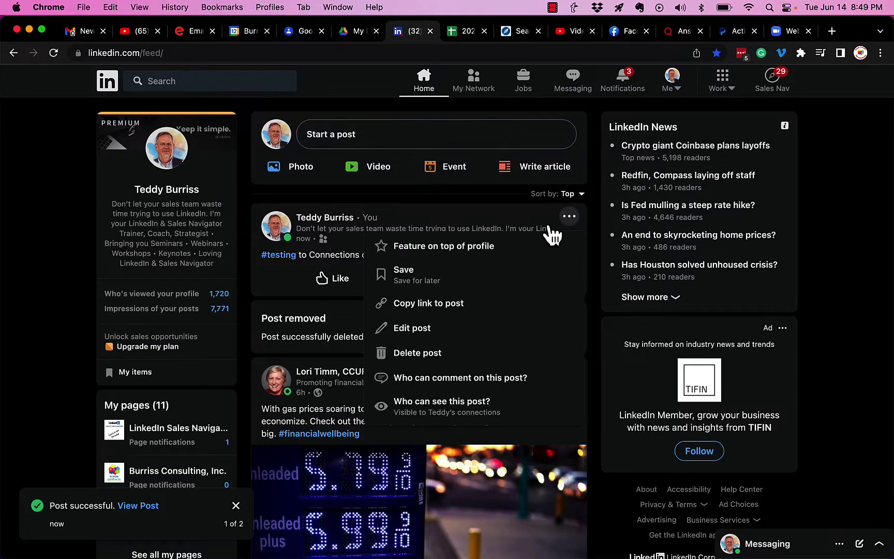
{"action": "left_click", "coordinate": [433, 357]}
{"action": "left_click", "coordinate": [516, 184]}
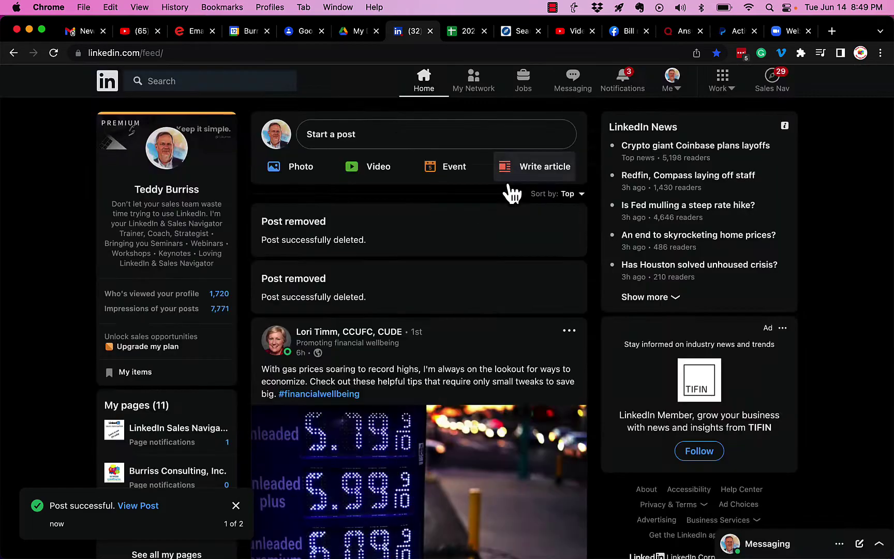
Publish a '#testing to Groups' post to NCWiseman Career Support Group members
{"action": "left_click", "coordinate": [388, 140]}
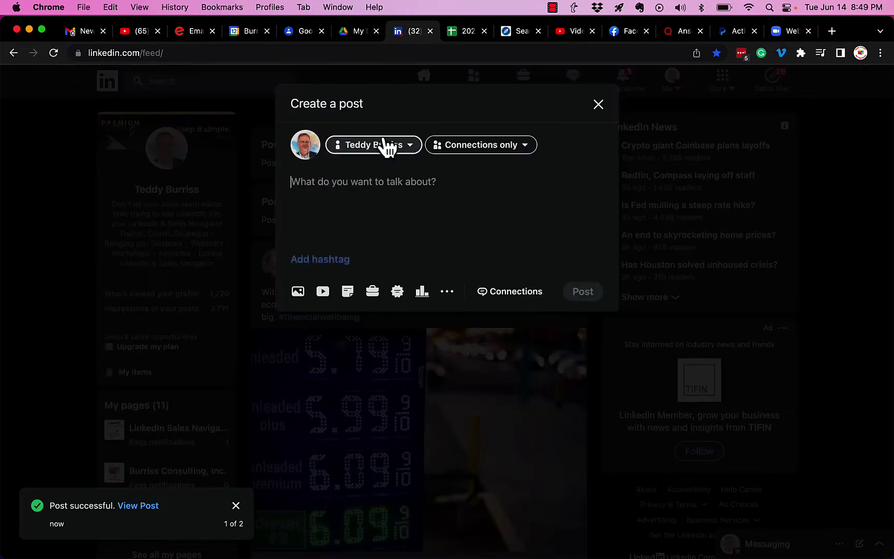
{"action": "type", "text": "#testing to Groups"}
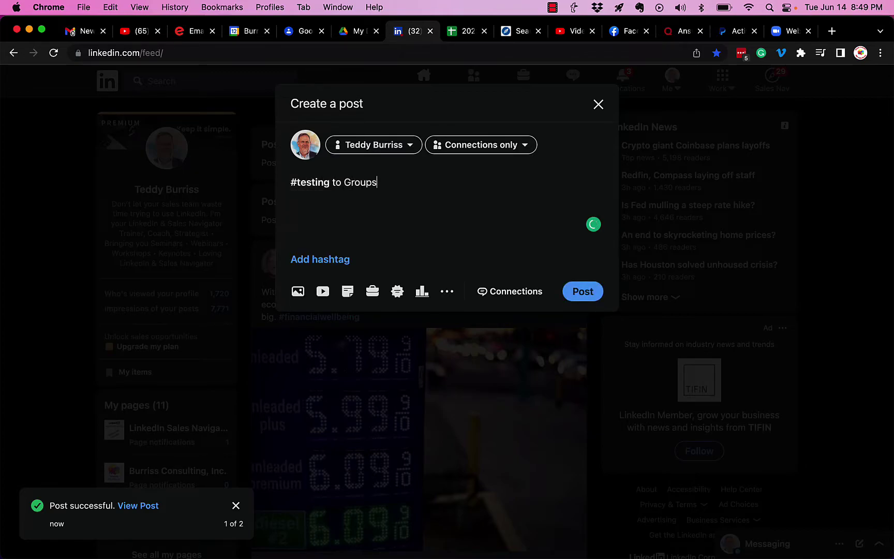
{"action": "left_click", "coordinate": [482, 145]}
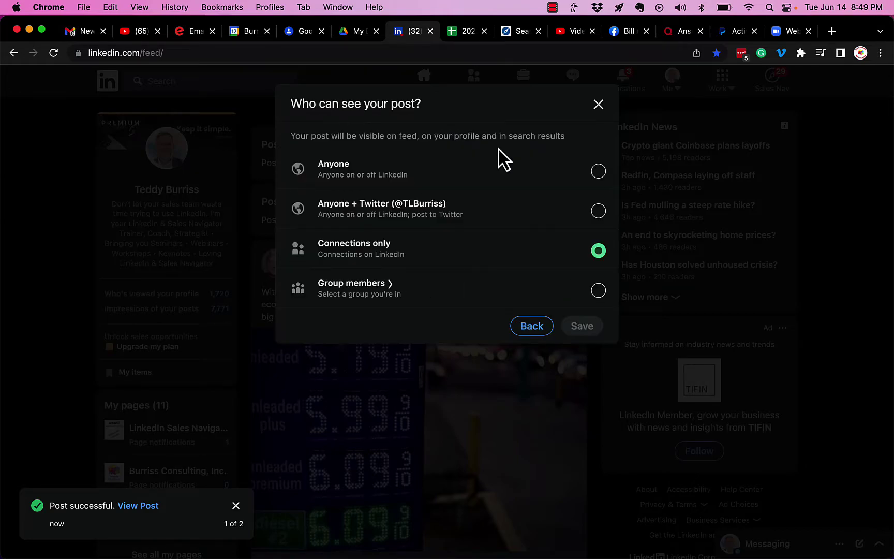
{"action": "left_click", "coordinate": [379, 293]}
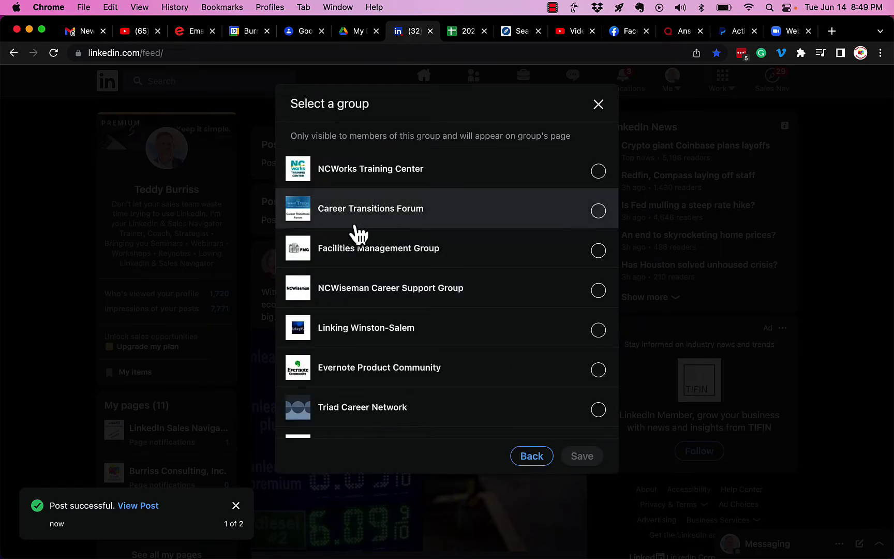
{"action": "left_click", "coordinate": [380, 294]}
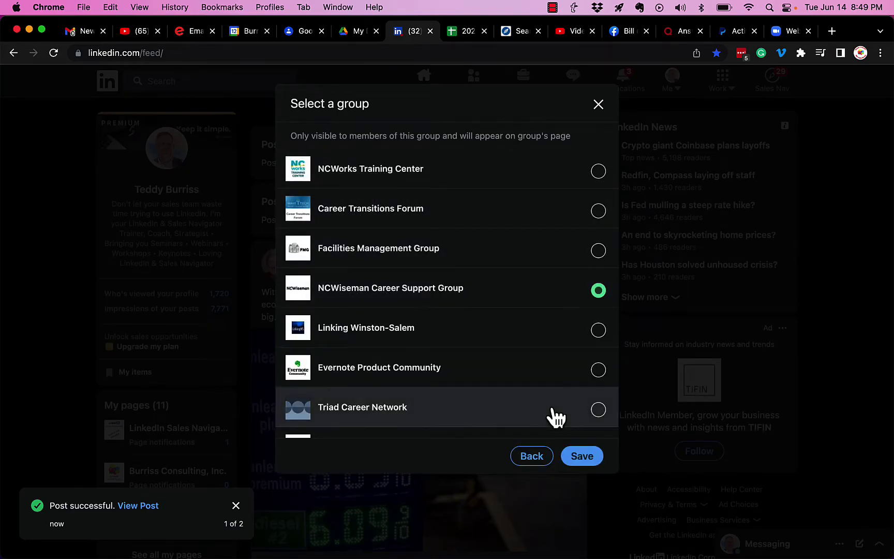
{"action": "left_click", "coordinate": [582, 455]}
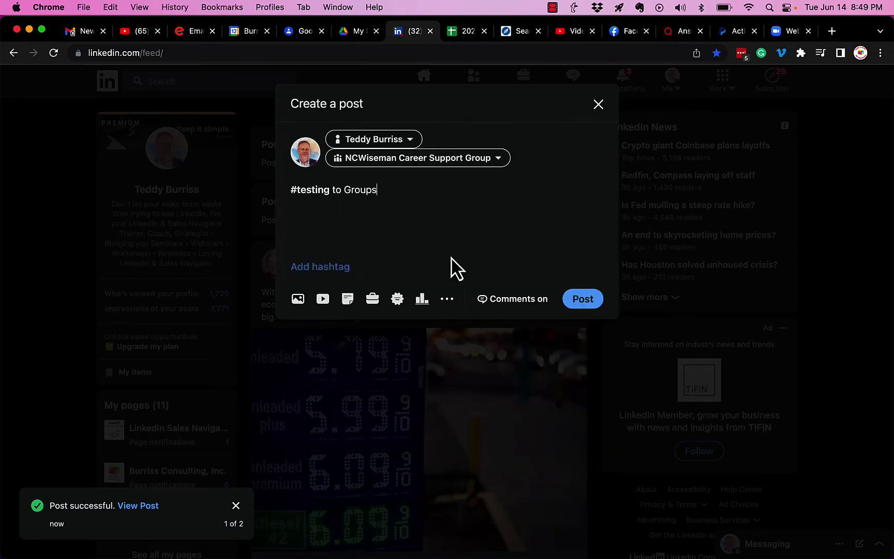
{"action": "left_click", "coordinate": [583, 299]}
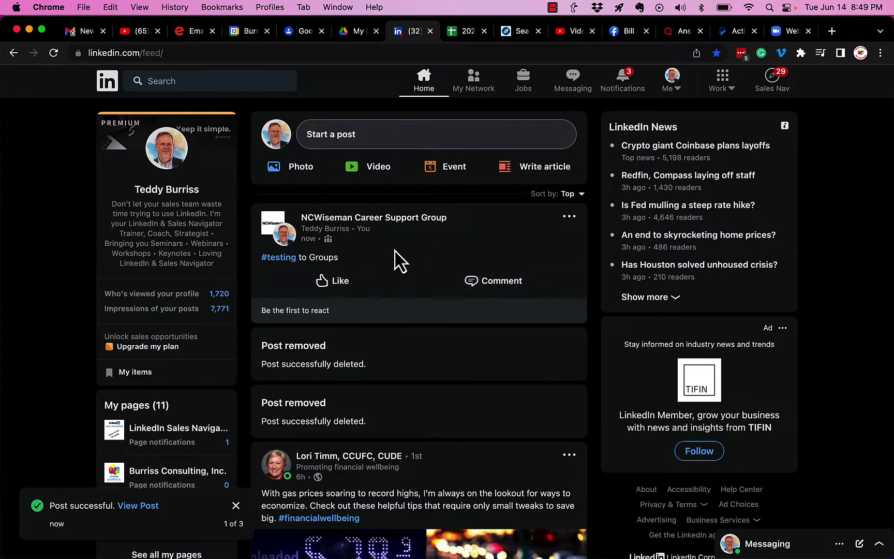
Go to the NCWiseman Career Support Group page via the group name on the post
{"action": "left_click", "coordinate": [413, 217]}
{"action": "scroll", "coordinate": [451, 365], "scroll_direction": "down", "scroll_amount": 3}
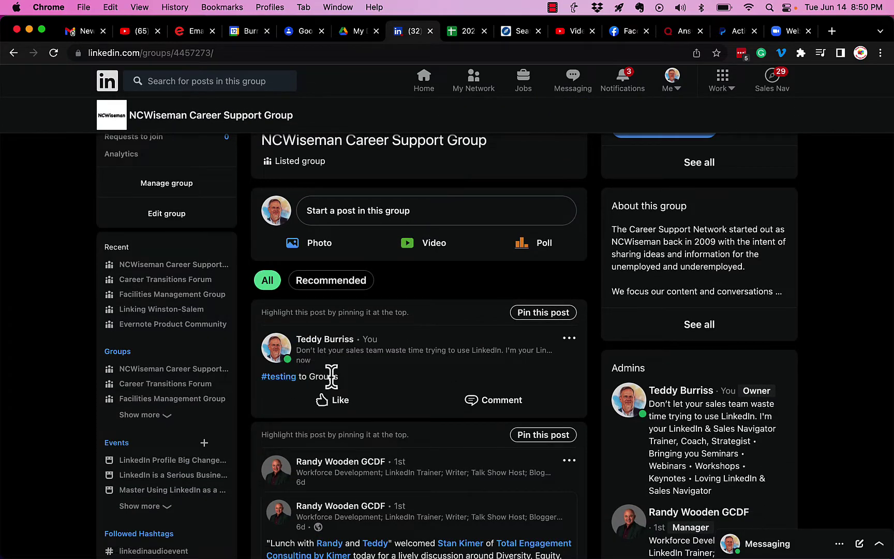
{"action": "scroll", "coordinate": [409, 412], "scroll_direction": "down", "scroll_amount": 5}
{"action": "scroll", "coordinate": [409, 416], "scroll_direction": "down", "scroll_amount": 5}
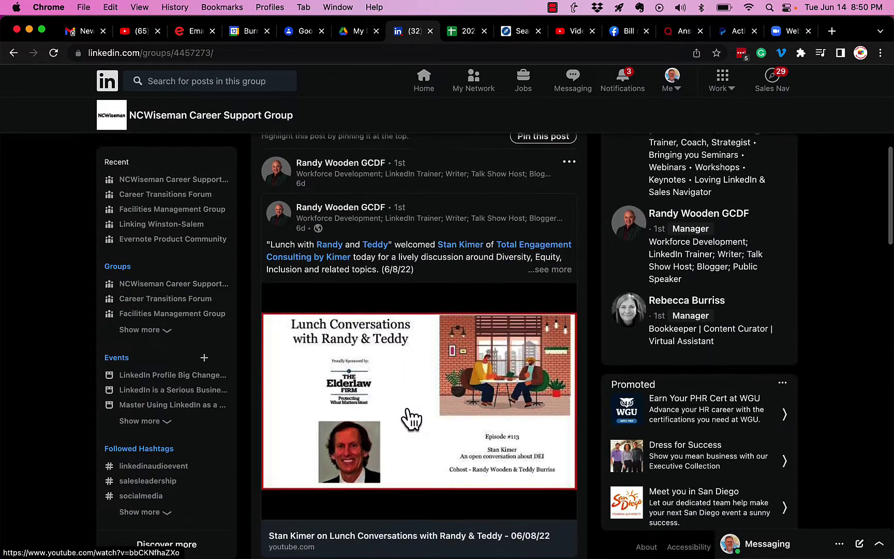
{"action": "scroll", "coordinate": [411, 419], "scroll_direction": "down", "scroll_amount": 5}
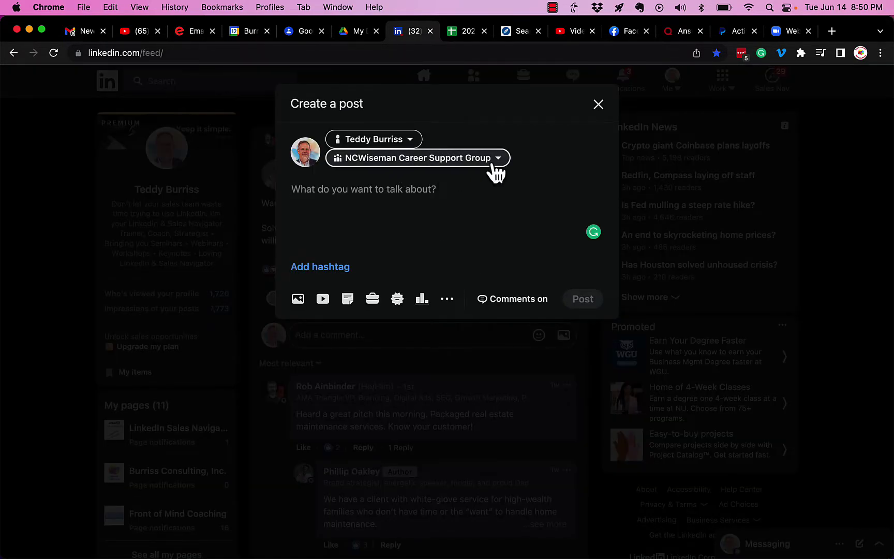
{"action": "left_click", "coordinate": [497, 160]}
{"action": "left_click", "coordinate": [371, 171]}
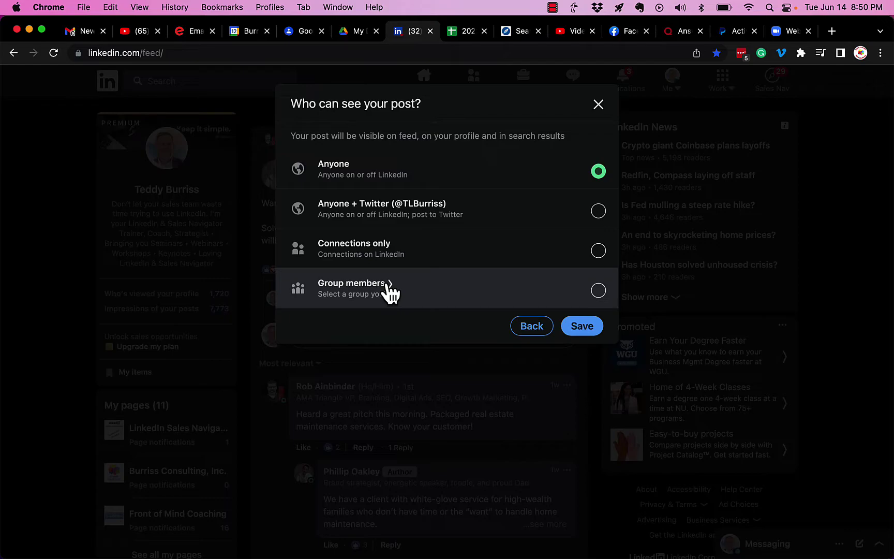
{"action": "left_click", "coordinate": [532, 326]}
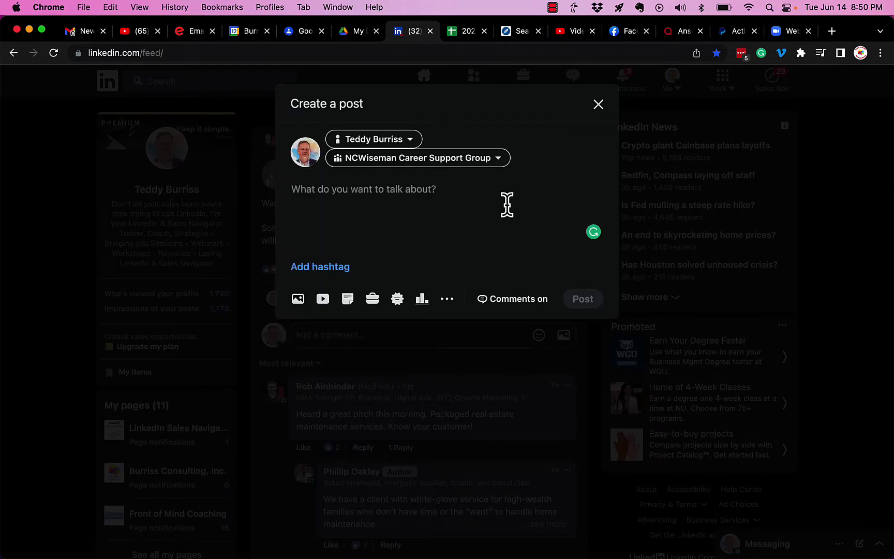